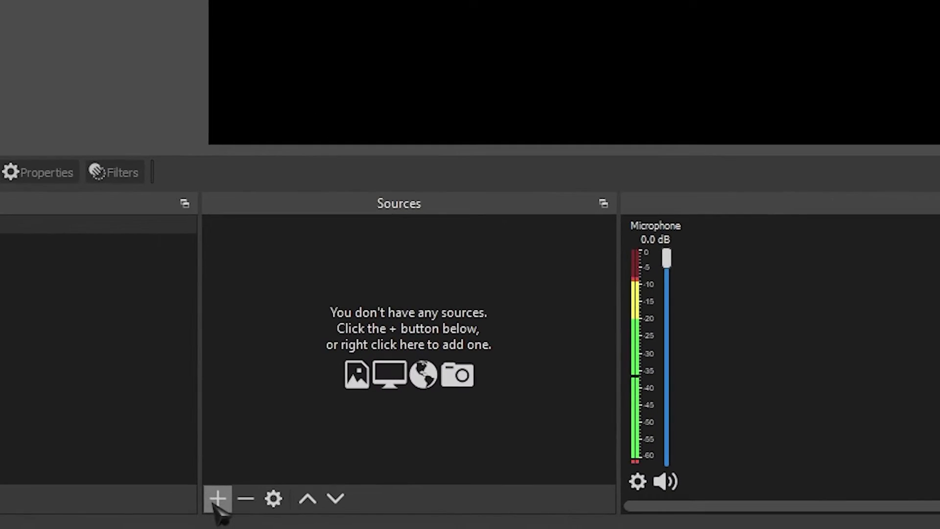
Add a Video Capture Device source named Webcam, then check and close its Filters window
{"action": "left_click", "coordinate": [254, 519]}
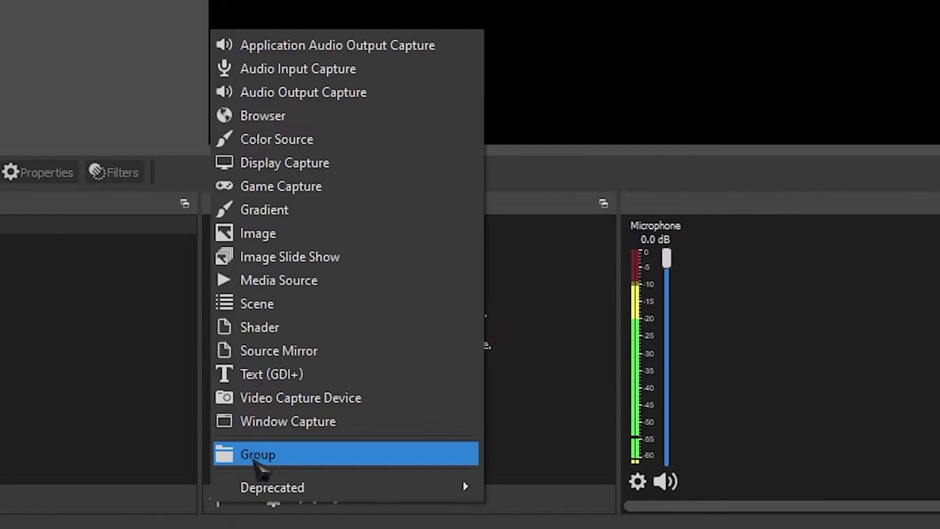
{"action": "left_click", "coordinate": [307, 402]}
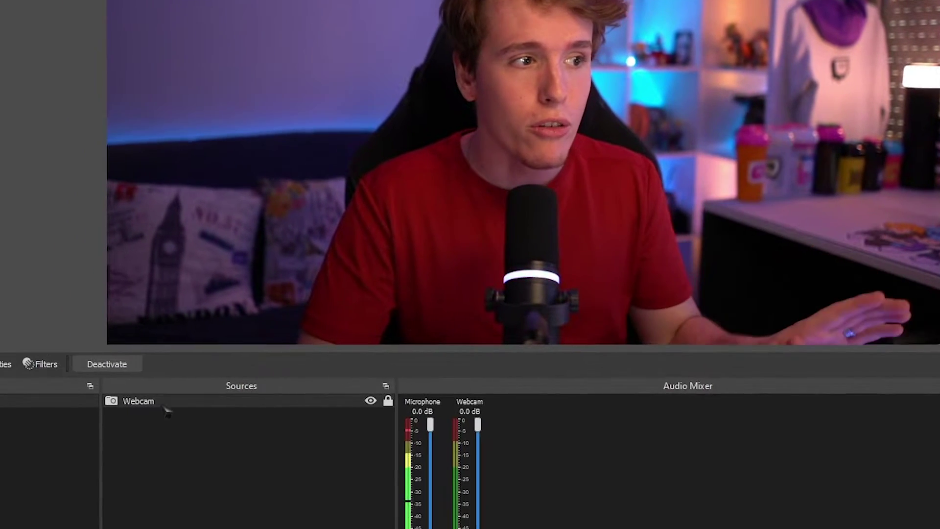
{"action": "right_click", "coordinate": [163, 405]}
{"action": "left_click", "coordinate": [192, 371]}
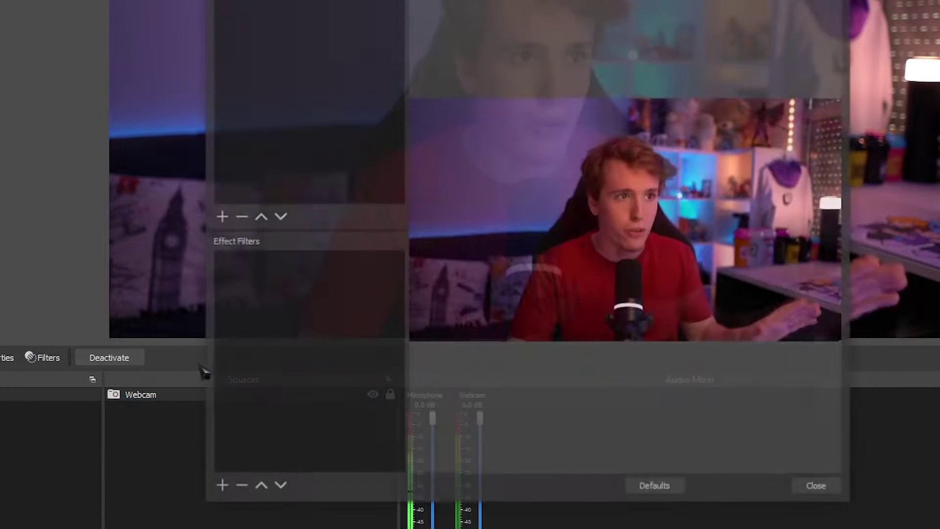
{"action": "left_click", "coordinate": [840, 494]}
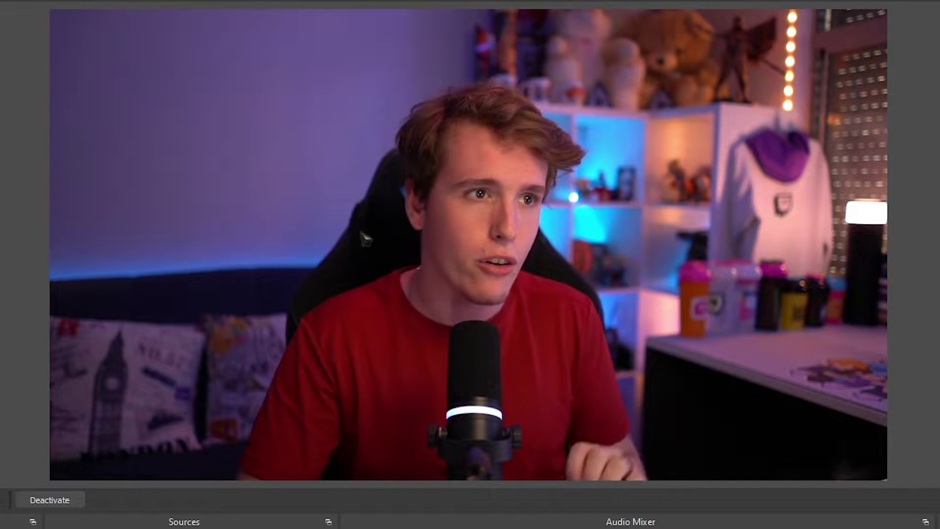
Take a Screenshot (Preview) of the webcam feed and check the Recording save path in Output settings
{"action": "right_click", "coordinate": [467, 210]}
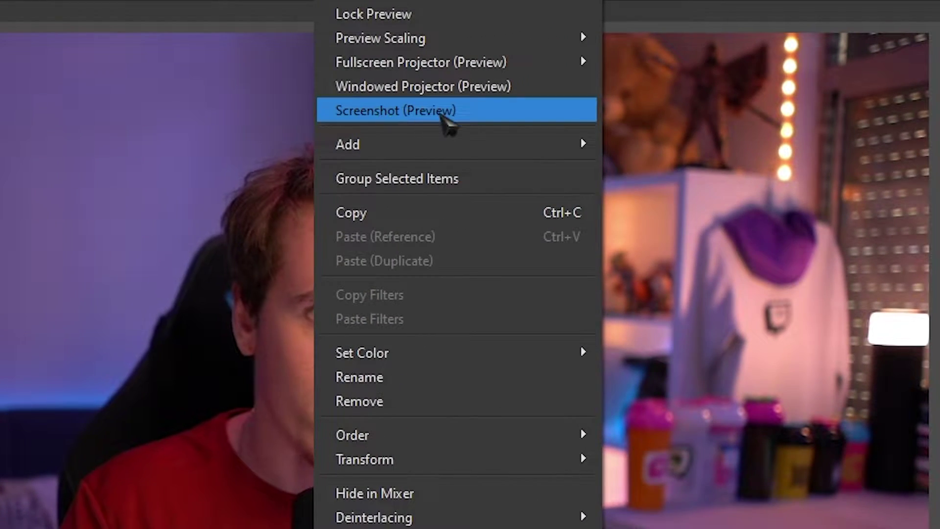
{"action": "left_click", "coordinate": [523, 77]}
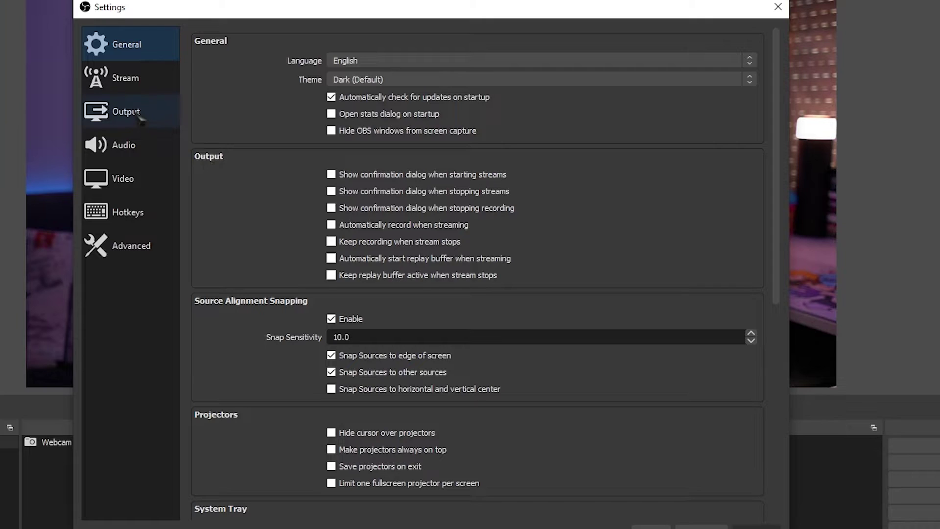
{"action": "left_click", "coordinate": [126, 111]}
{"action": "left_click", "coordinate": [251, 67]}
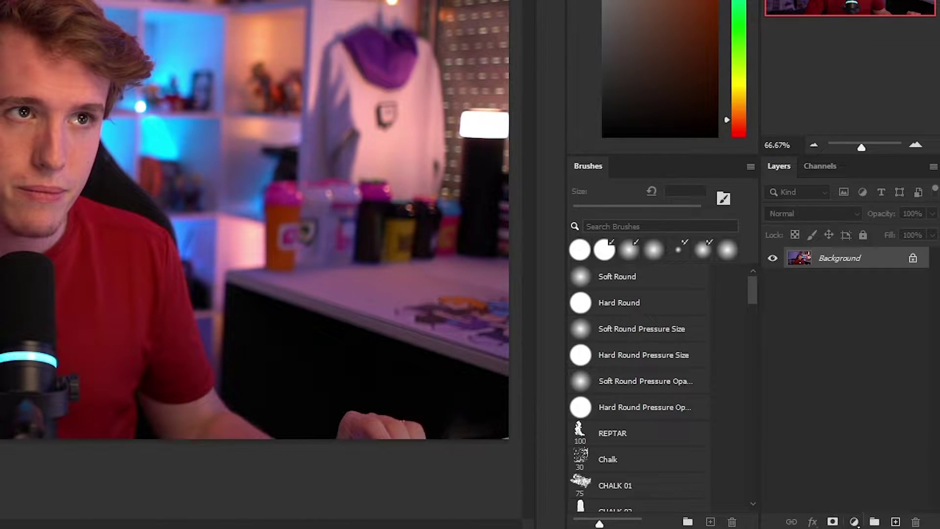
Add Brightness/Contrast (brightness 40, contrast 8) and Vibrance adjustment layers, raising the vibrance
{"action": "left_click", "coordinate": [854, 521]}
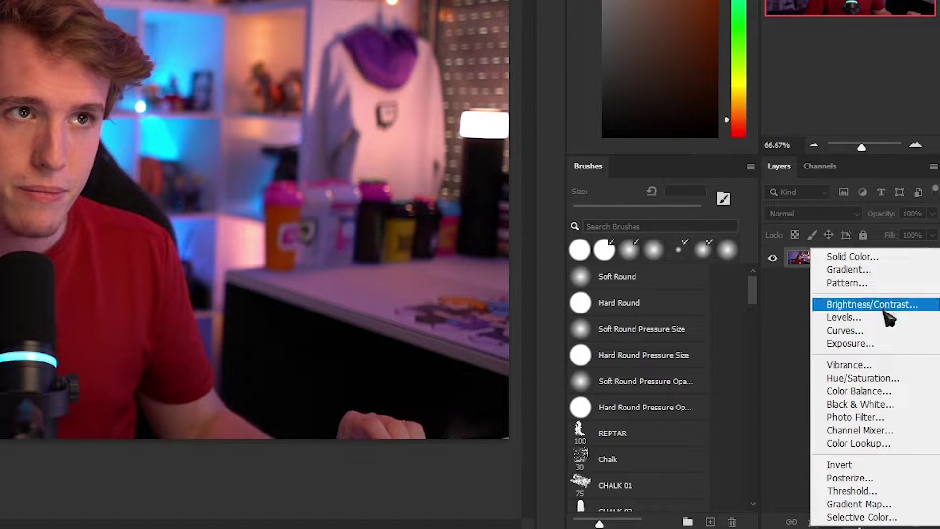
{"action": "left_click", "coordinate": [542, 363]}
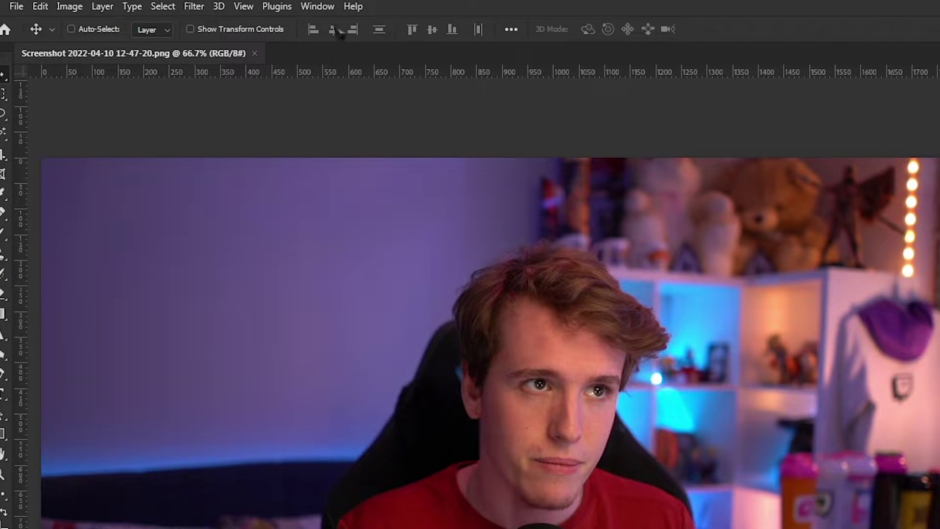
{"action": "left_click", "coordinate": [317, 6]}
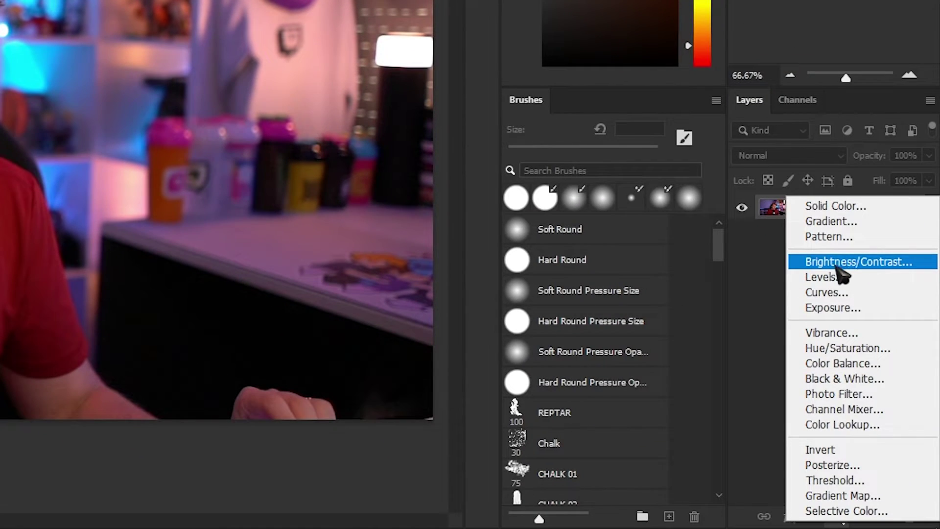
{"action": "left_click", "coordinate": [878, 278]}
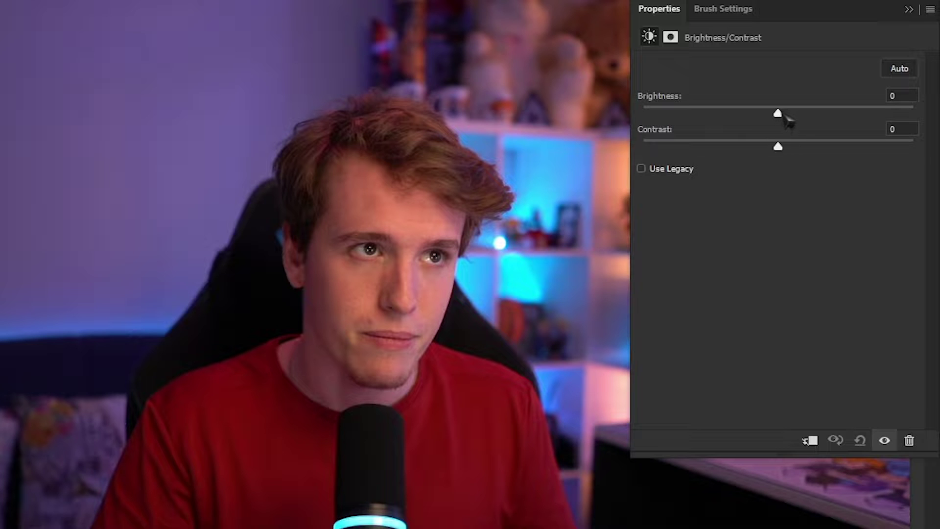
{"action": "left_click_drag", "start_coordinate": [786, 116], "coordinate": [817, 117]}
{"action": "left_click_drag", "start_coordinate": [779, 147], "coordinate": [792, 150]}
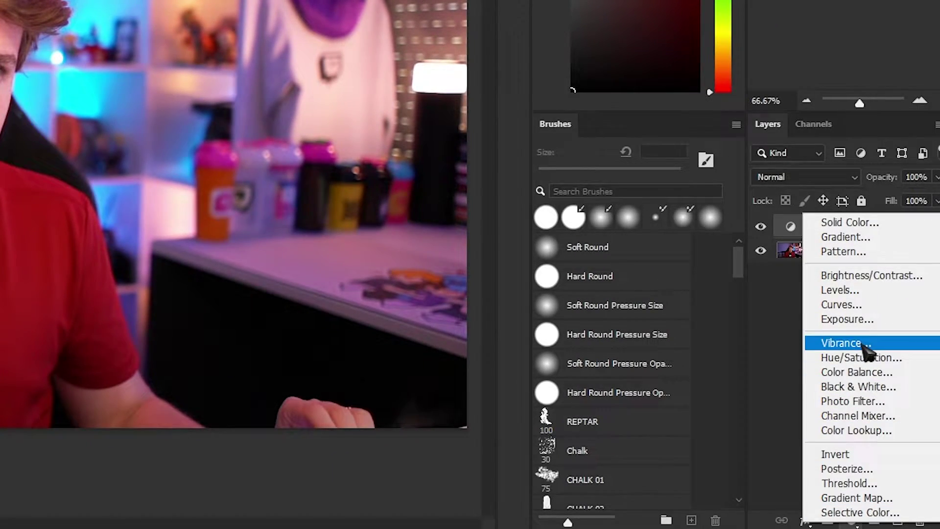
{"action": "left_click", "coordinate": [864, 348]}
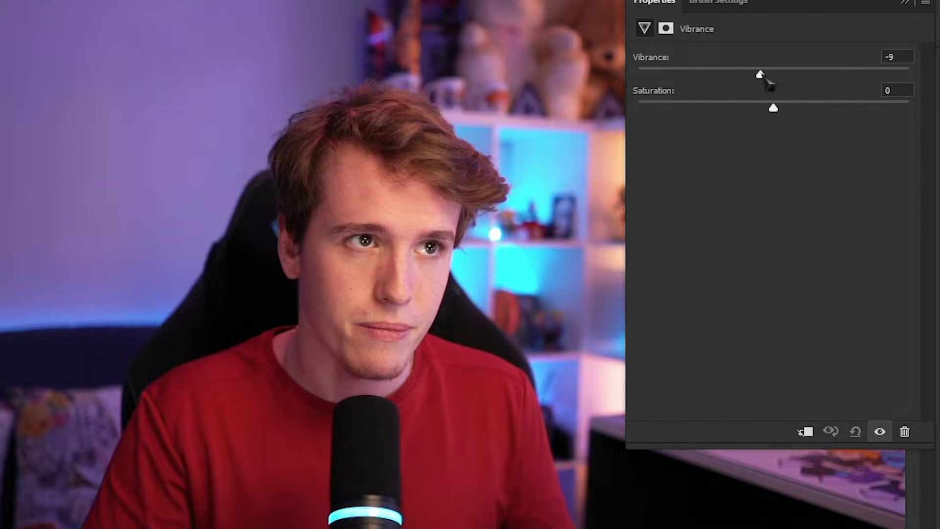
{"action": "left_click_drag", "start_coordinate": [771, 80], "coordinate": [788, 80]}
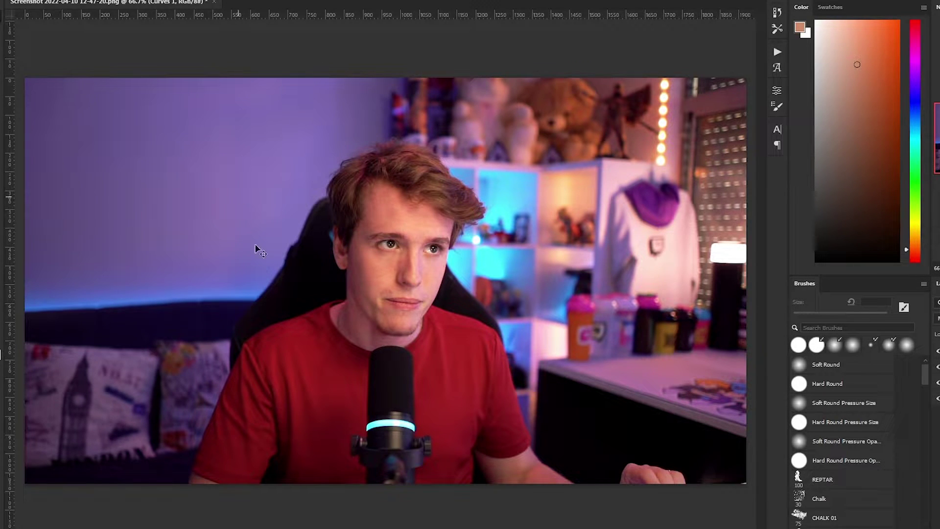
Toggle the adjustments off and on to compare, then start File > Export > Color Lookup Tables
{"action": "left_click", "coordinate": [937, 399]}
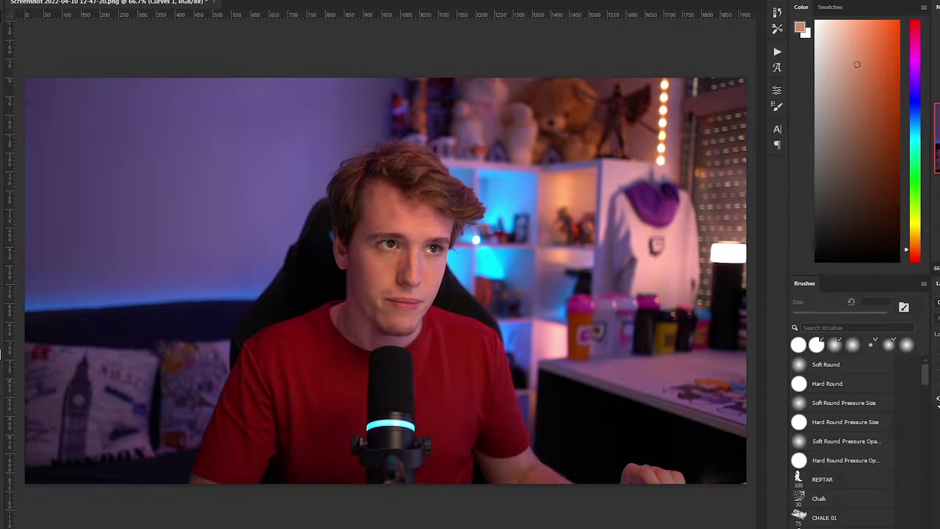
{"action": "left_click", "coordinate": [937, 399]}
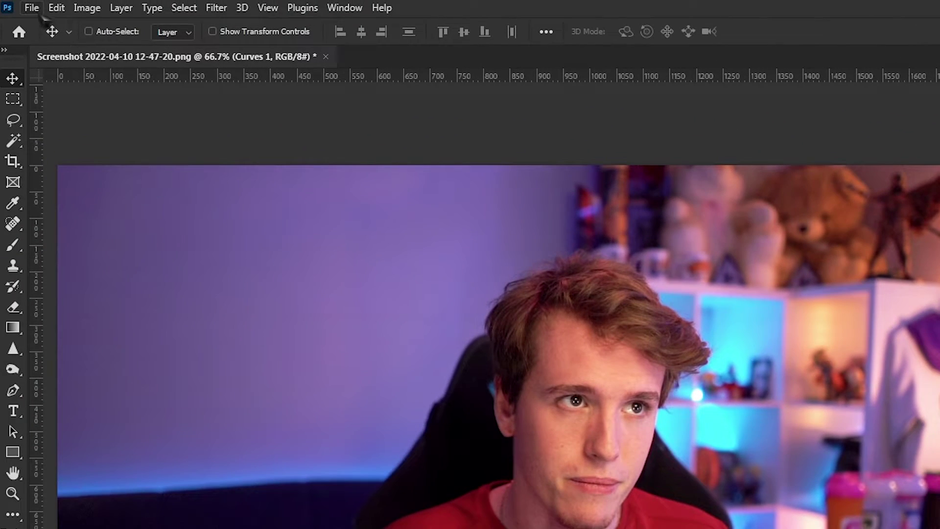
{"action": "left_click", "coordinate": [31, 8]}
{"action": "mouse_move", "coordinate": [56, 254]}
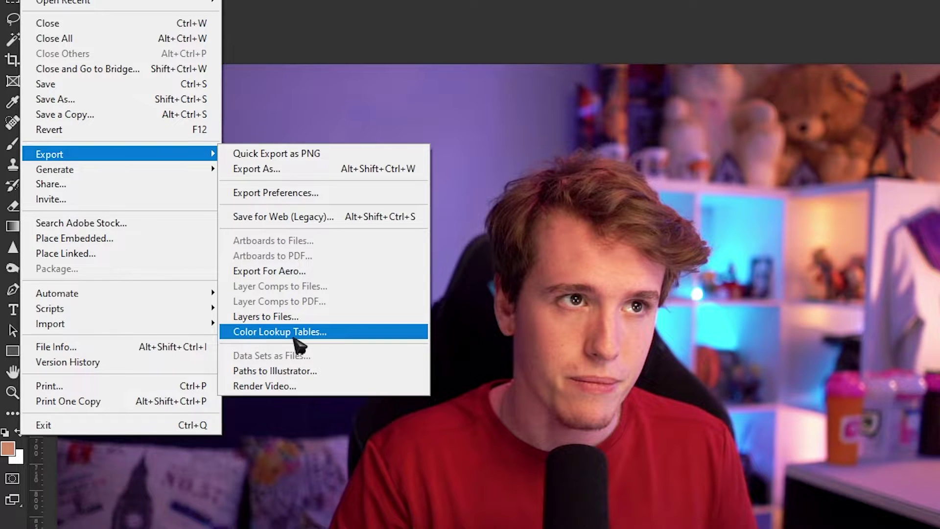
{"action": "left_click", "coordinate": [321, 338]}
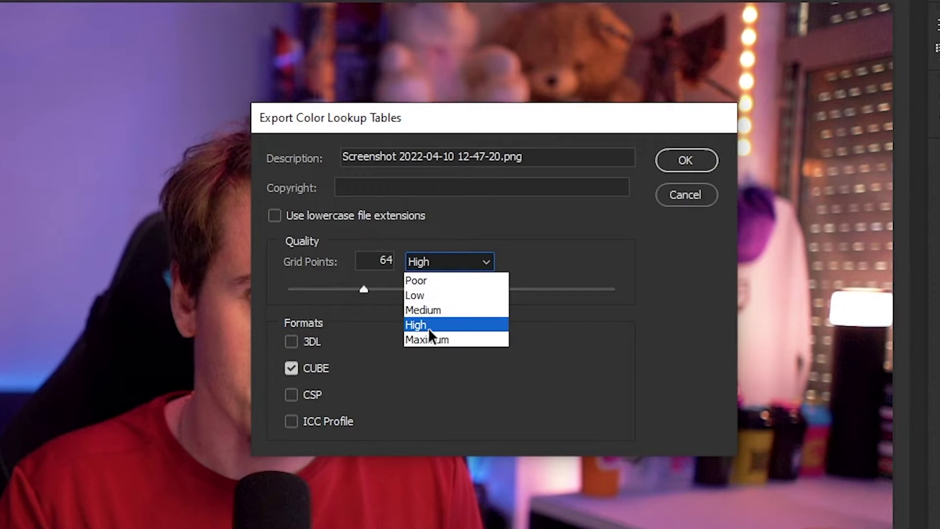
Export the lookup tables at High quality with description 'OBS LUT', saving to the Desktop
{"action": "left_click", "coordinate": [429, 325]}
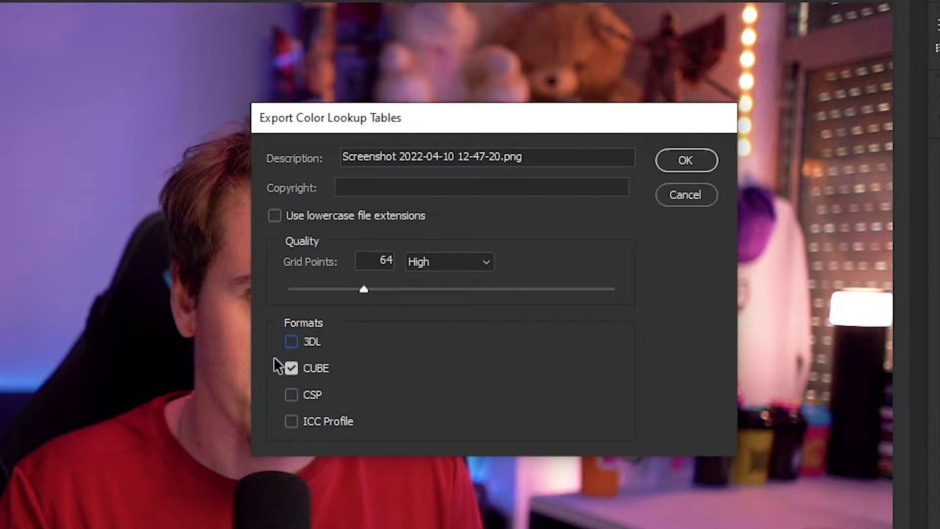
{"action": "key", "text": "Tab"}
{"action": "type", "text": "OBS LUT"}
{"action": "key", "text": "Tab"}
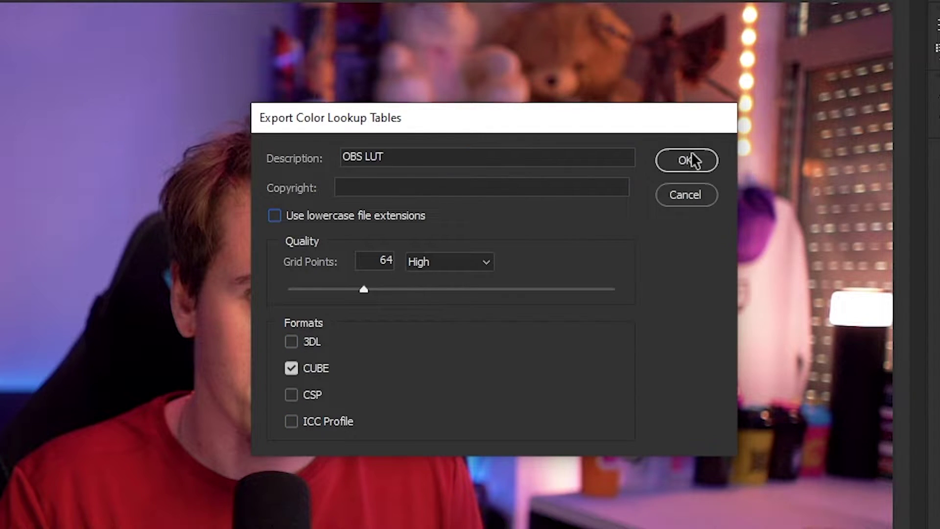
{"action": "left_click", "coordinate": [685, 160]}
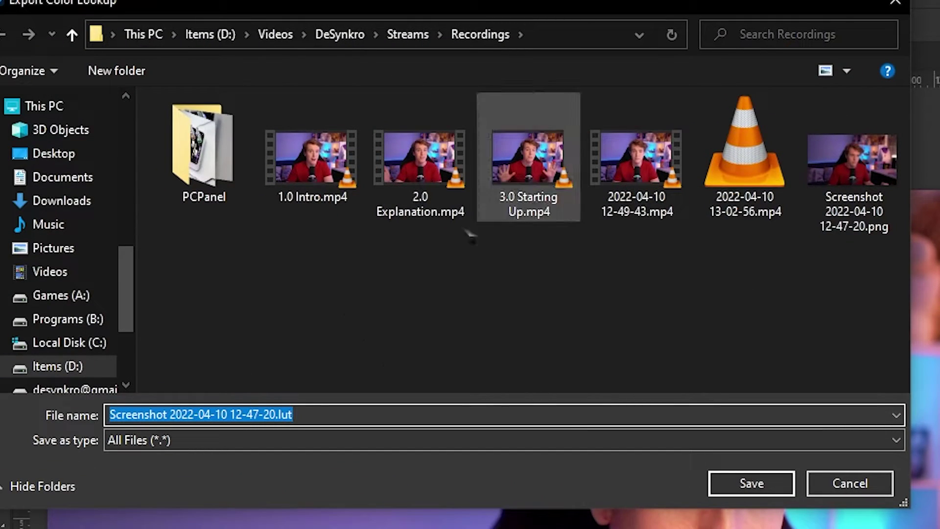
{"action": "scroll", "coordinate": [74, 196], "scroll_direction": "up", "scroll_amount": 5}
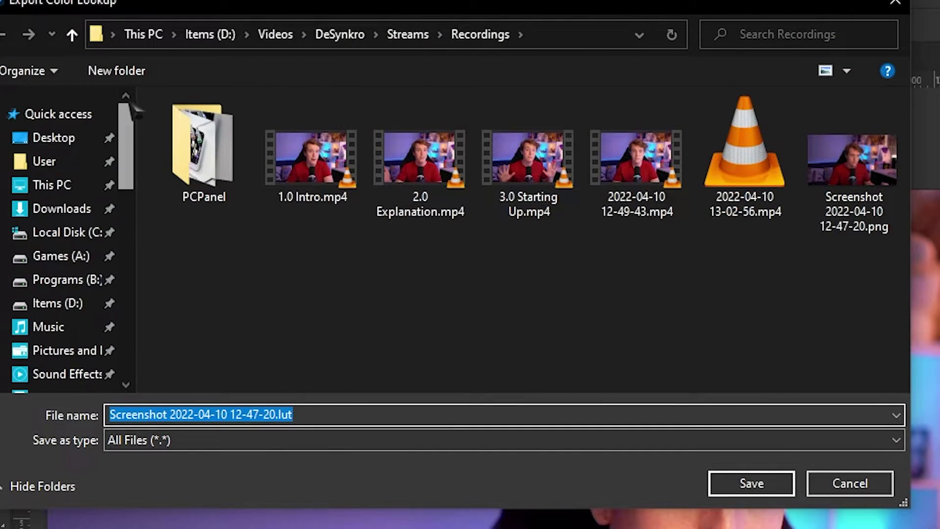
{"action": "left_click", "coordinate": [74, 139]}
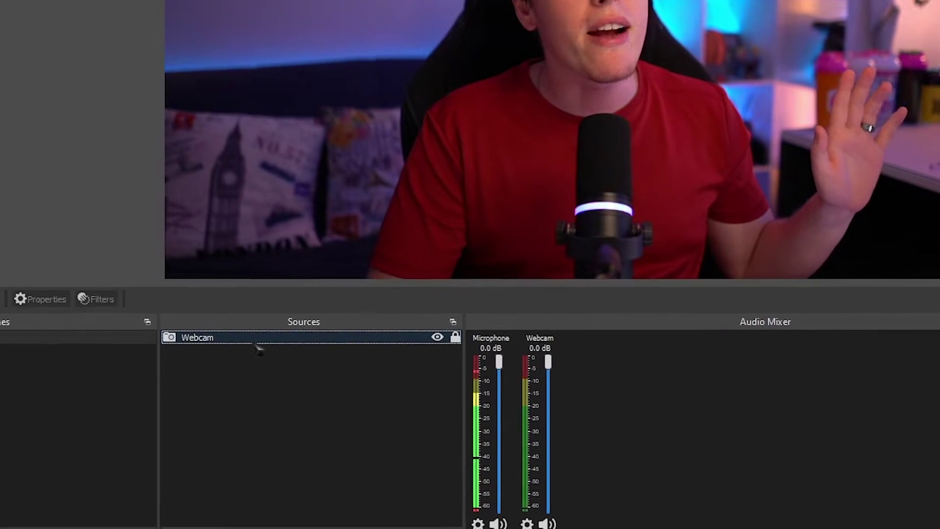
Add an Apply LUT filter to Webcam, load the Desktop .CUBE file and raise its Amount
{"action": "right_click", "coordinate": [207, 397]}
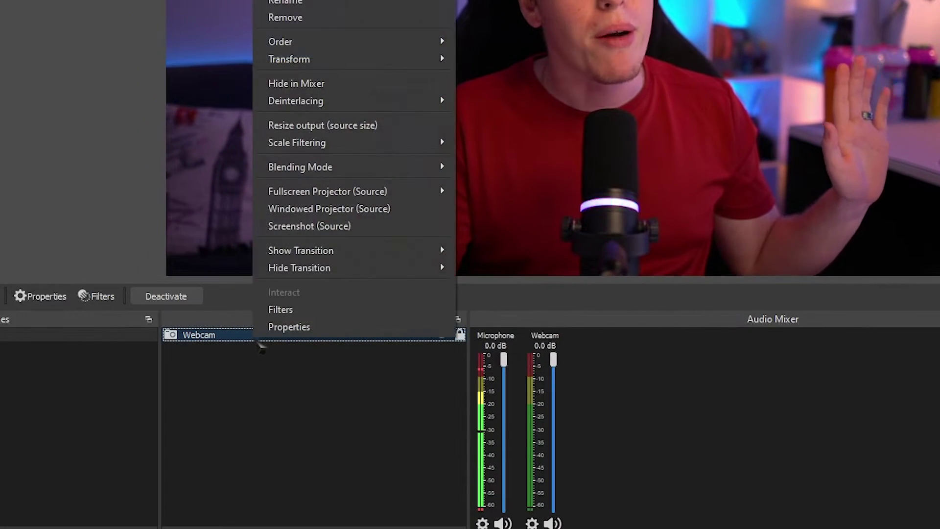
{"action": "left_click", "coordinate": [308, 310]}
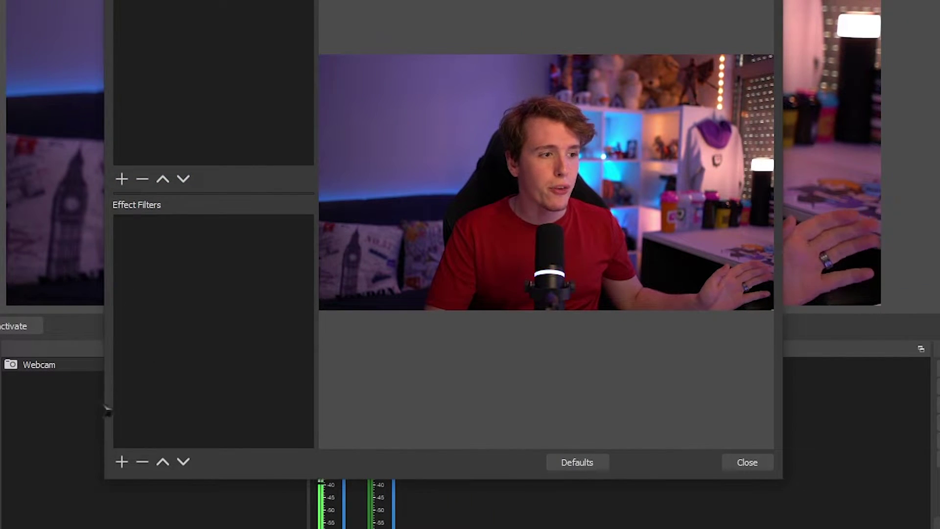
{"action": "left_click", "coordinate": [122, 461]}
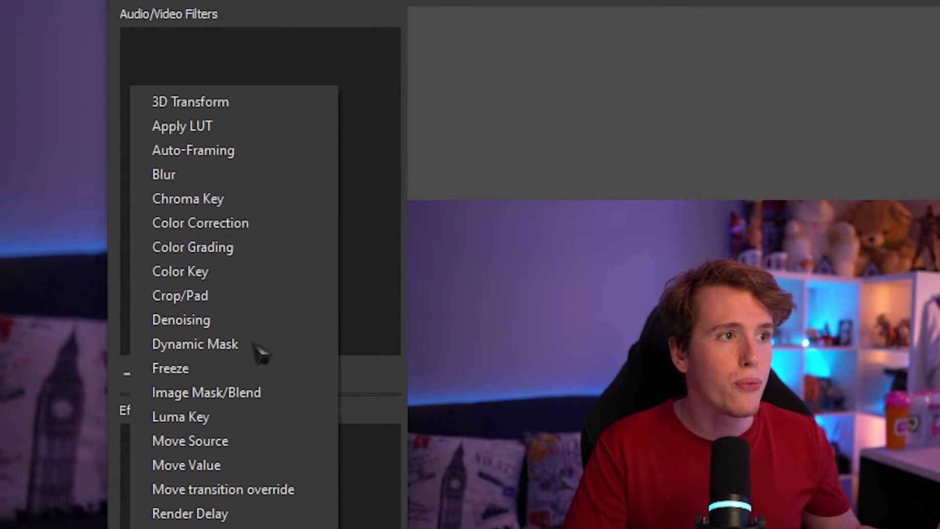
{"action": "left_click", "coordinate": [206, 129]}
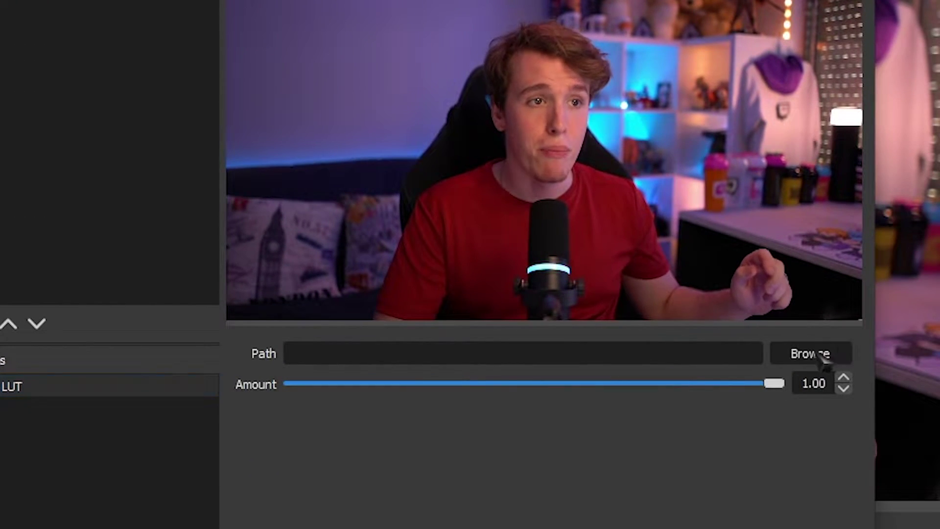
{"action": "left_click", "coordinate": [824, 354]}
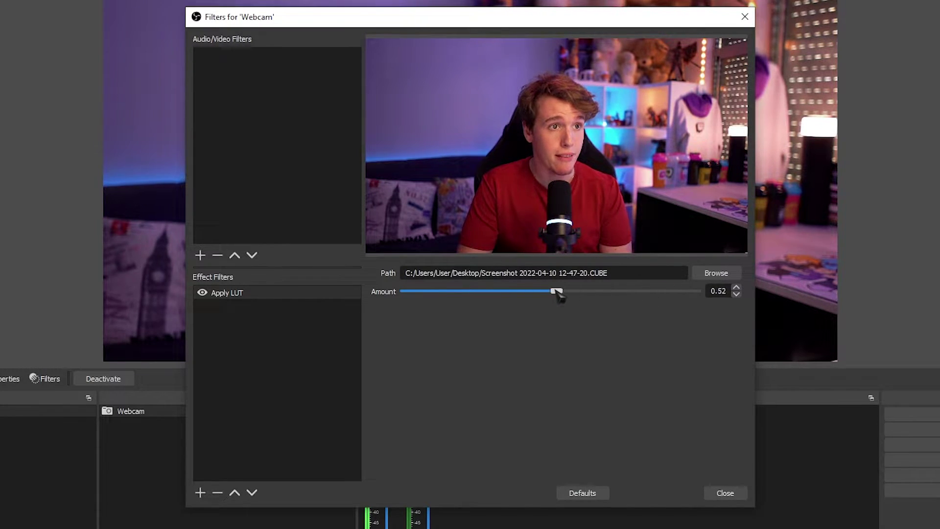
{"action": "left_click_drag", "start_coordinate": [513, 291], "coordinate": [694, 291]}
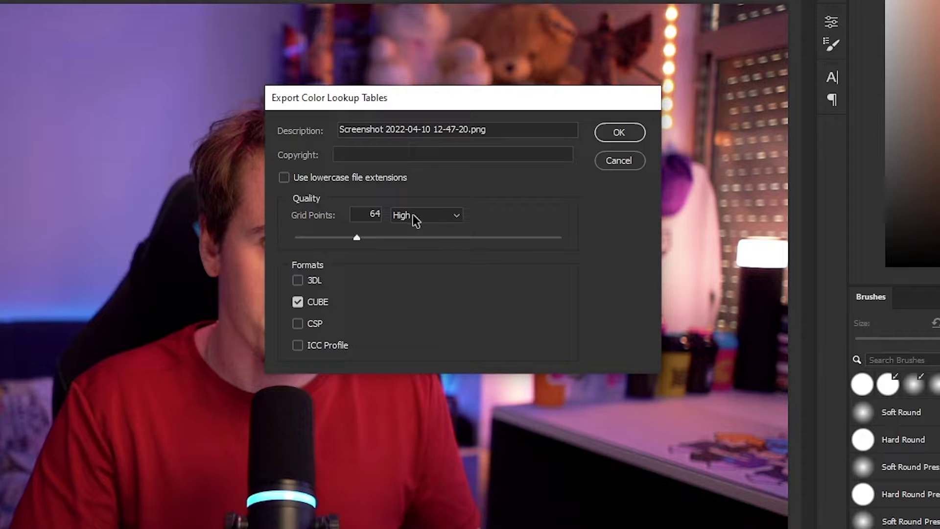
Switch the lookup table export Quality to Maximum for 256 grid points
{"action": "left_click", "coordinate": [462, 221]}
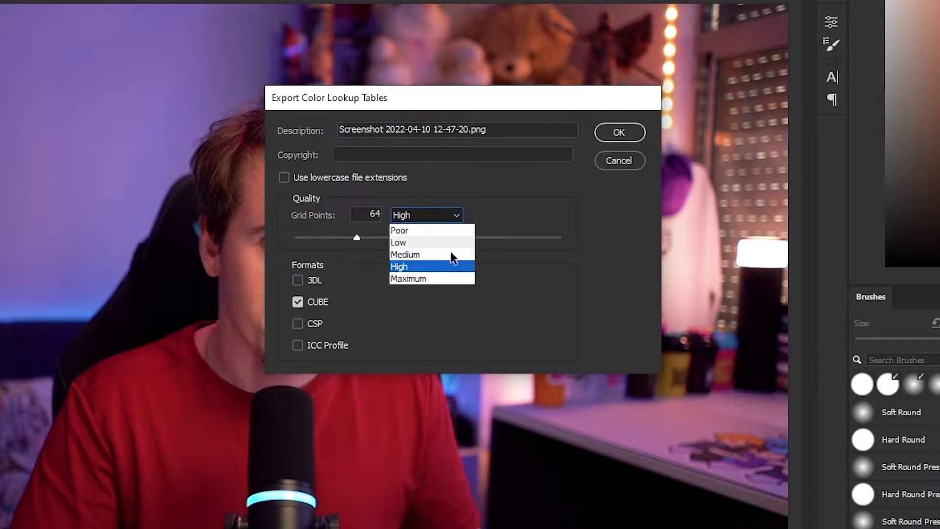
{"action": "left_click", "coordinate": [417, 276]}
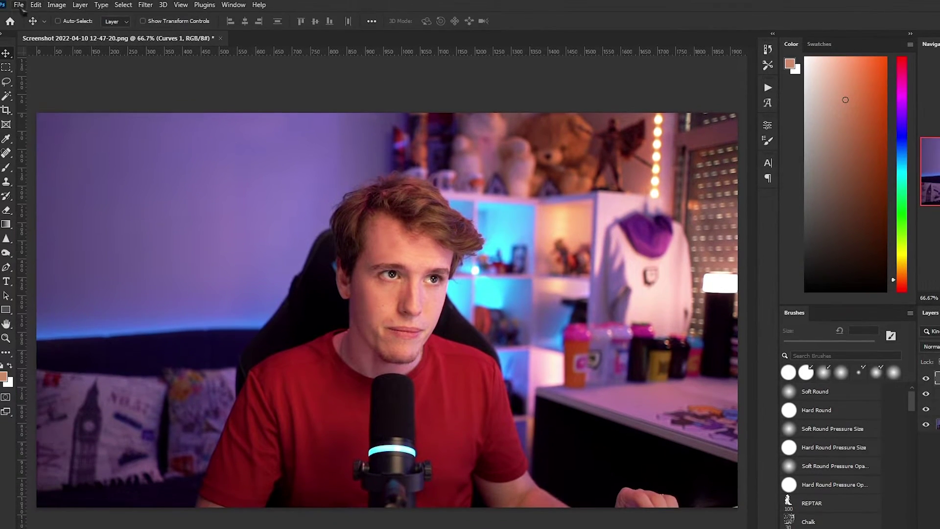
Reopen File > Export > Color Lookup Tables in Photoshop
{"action": "left_click", "coordinate": [0, 0]}
{"action": "mouse_move", "coordinate": [0, 151]}
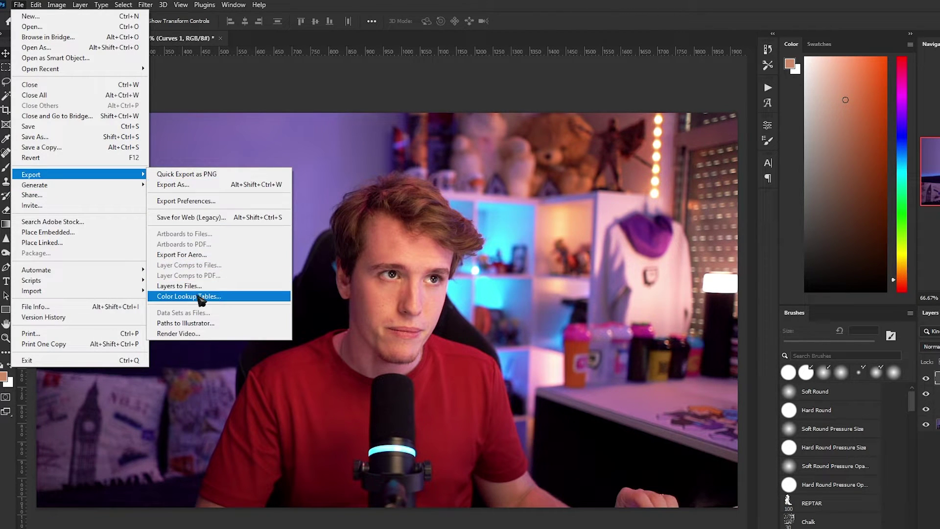
{"action": "left_click", "coordinate": [245, 298]}
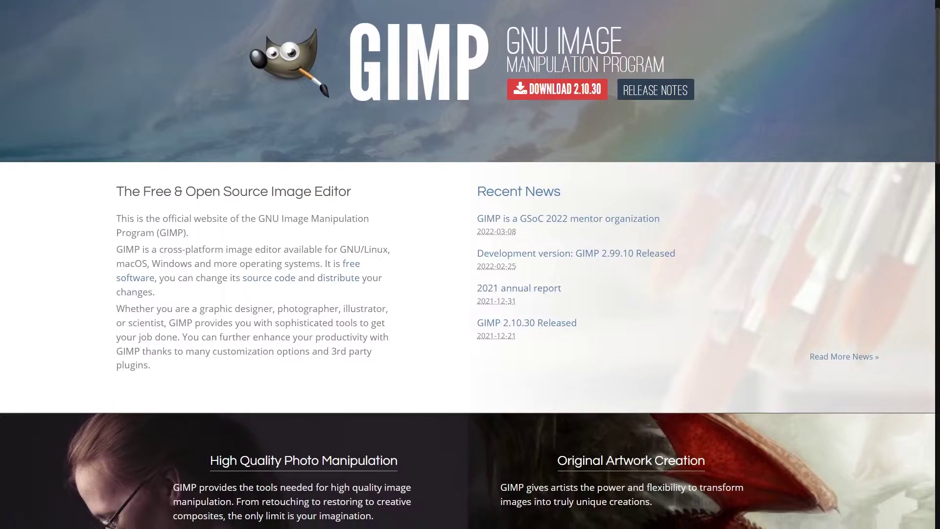
Scroll down the GIMP homepage to the desktop-publishing and extensibility sections
{"action": "scroll", "coordinate": [469, 264], "scroll_direction": "down", "scroll_amount": 2}
{"action": "scroll", "coordinate": [470, 264], "scroll_direction": "down", "scroll_amount": 4}
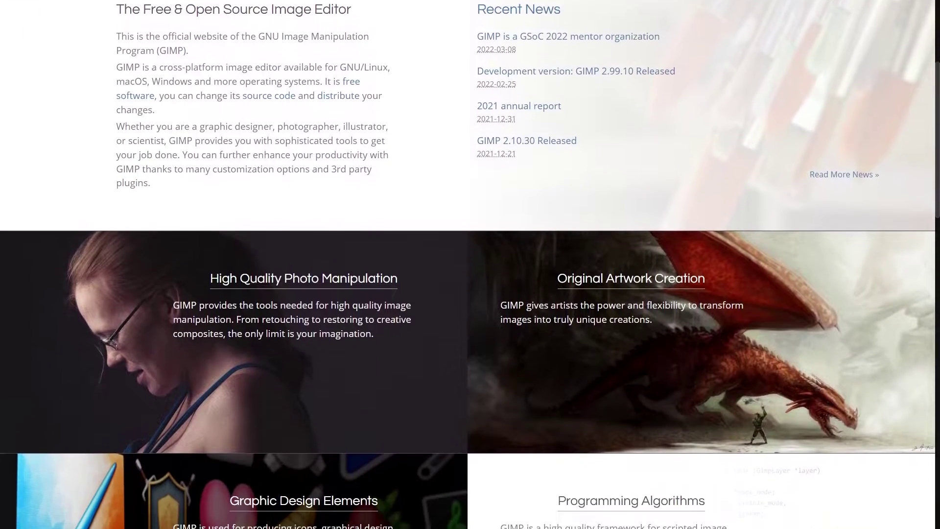
{"action": "scroll", "coordinate": [469, 264], "scroll_direction": "down", "scroll_amount": 4}
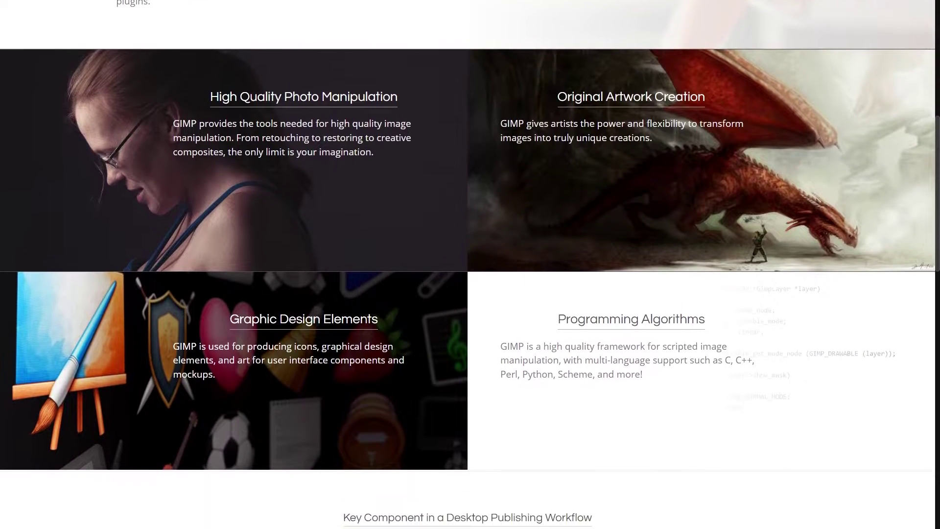
{"action": "scroll", "coordinate": [469, 264], "scroll_direction": "down", "scroll_amount": 4}
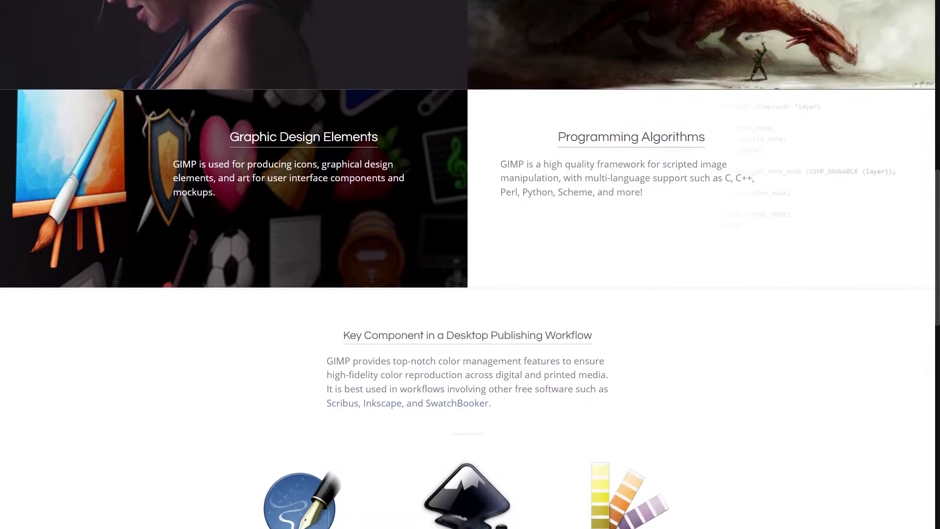
{"action": "scroll", "coordinate": [470, 264], "scroll_direction": "down", "scroll_amount": 4}
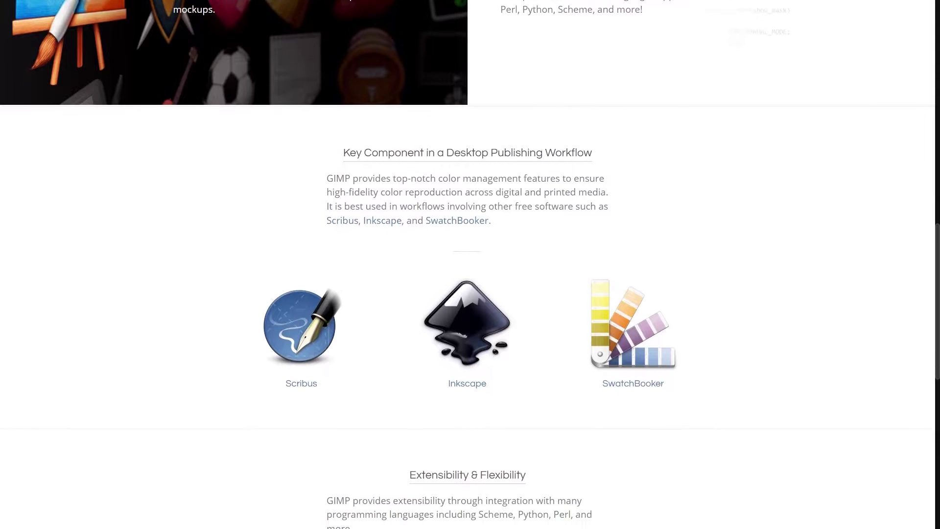
{"action": "scroll", "coordinate": [470, 264], "scroll_direction": "down", "scroll_amount": 2}
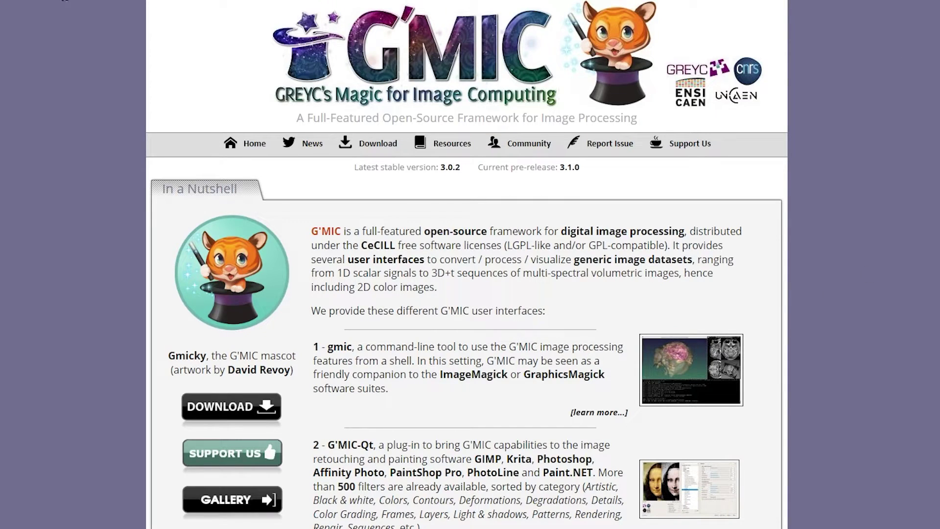
Go to the G'MIC Download page listing the G'MIC-Qt plug-in for GIMP 2.10
{"action": "left_click", "coordinate": [366, 146]}
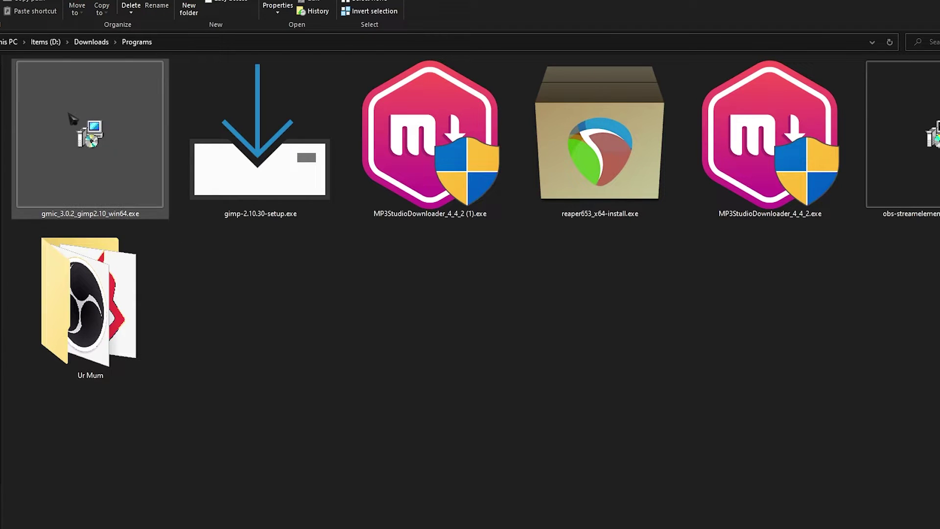
Run gmic_3.0.2_gimp2.10_win64.exe and accept English as the setup language
{"action": "double_click", "coordinate": [73, 117]}
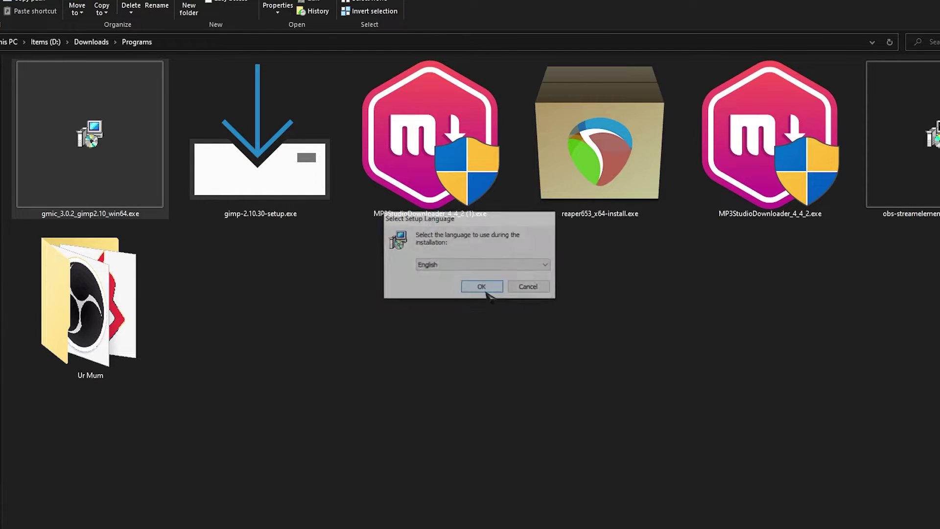
{"action": "left_click", "coordinate": [485, 288]}
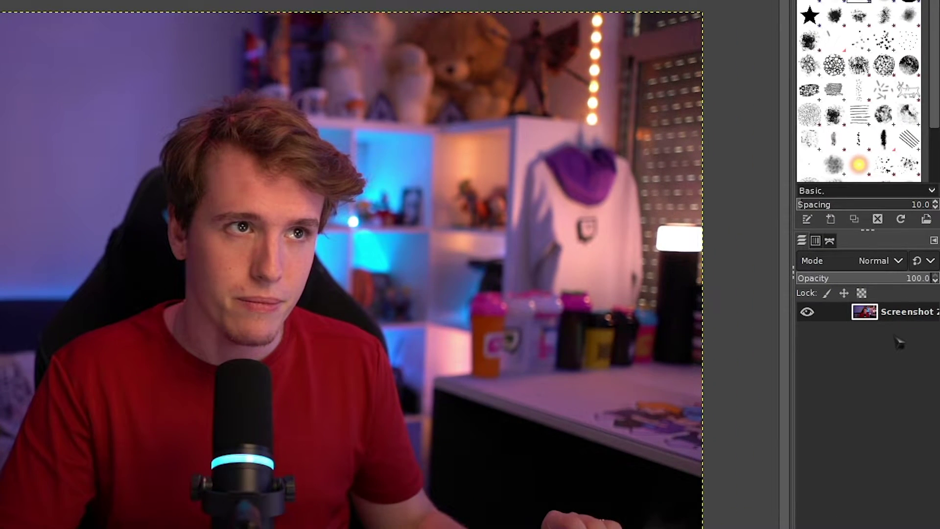
Add a 'Visible' layer built from the current visible image above the screenshot layer
{"action": "right_click", "coordinate": [898, 342]}
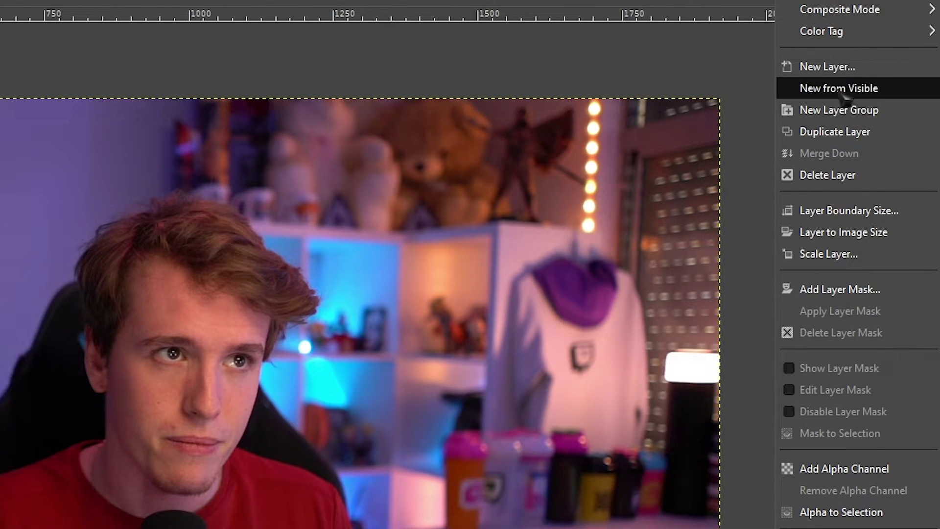
{"action": "left_click", "coordinate": [858, 91]}
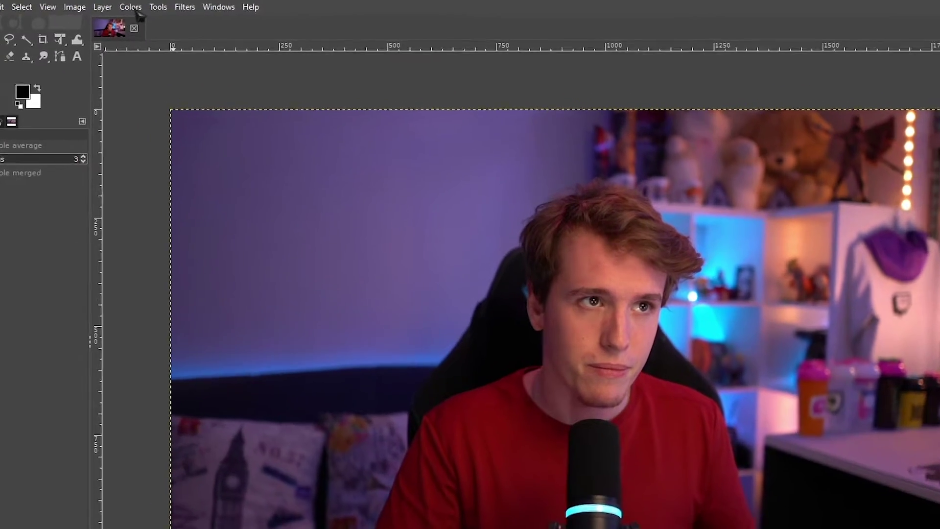
Raise exposure, shift Cyan-Red balance to -5.8, deepen blacks with Curves, then compare against the original
{"action": "left_click", "coordinate": [105, 7]}
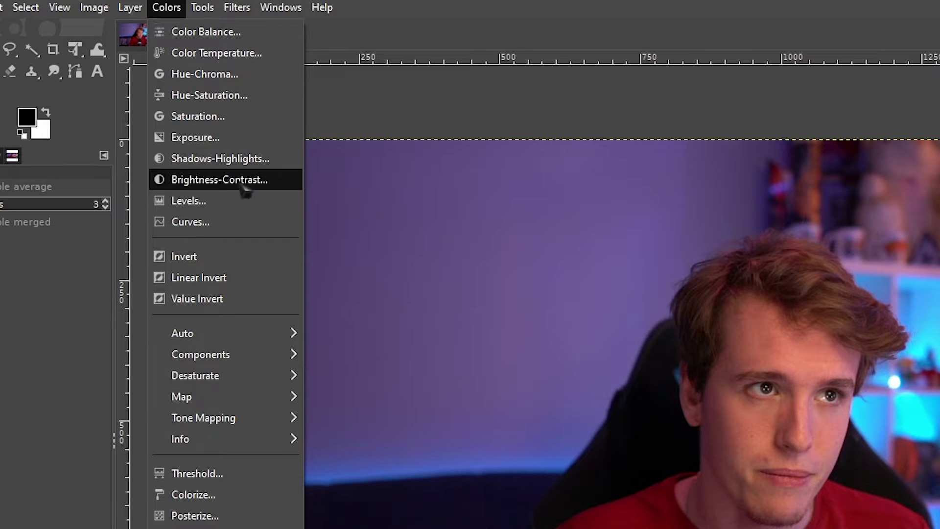
{"action": "left_click", "coordinate": [195, 140]}
{"action": "mouse_move", "coordinate": [377, 225]}
{"action": "left_mouse_down"}
{"action": "mouse_move", "coordinate": [388, 226]}
{"action": "mouse_move", "coordinate": [374, 208]}
{"action": "left_mouse_up"}
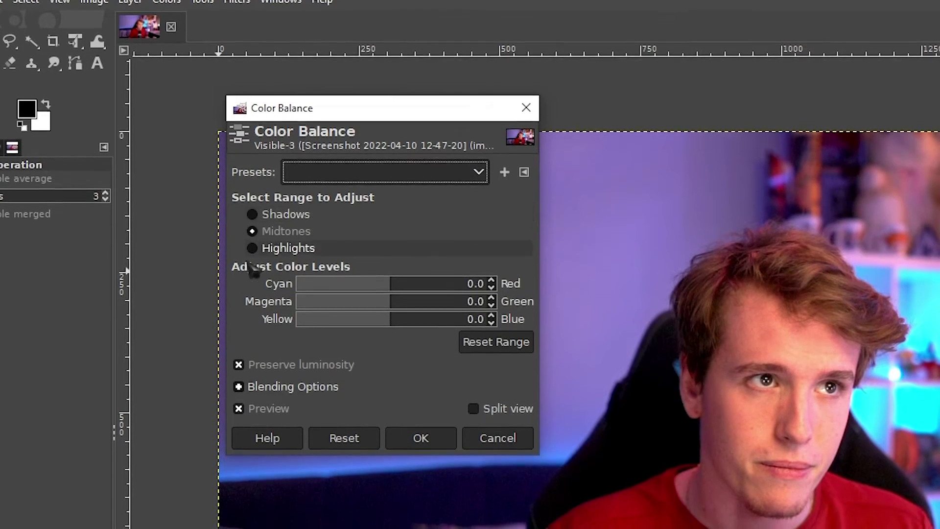
{"action": "left_click_drag", "start_coordinate": [384, 286], "coordinate": [385, 270]}
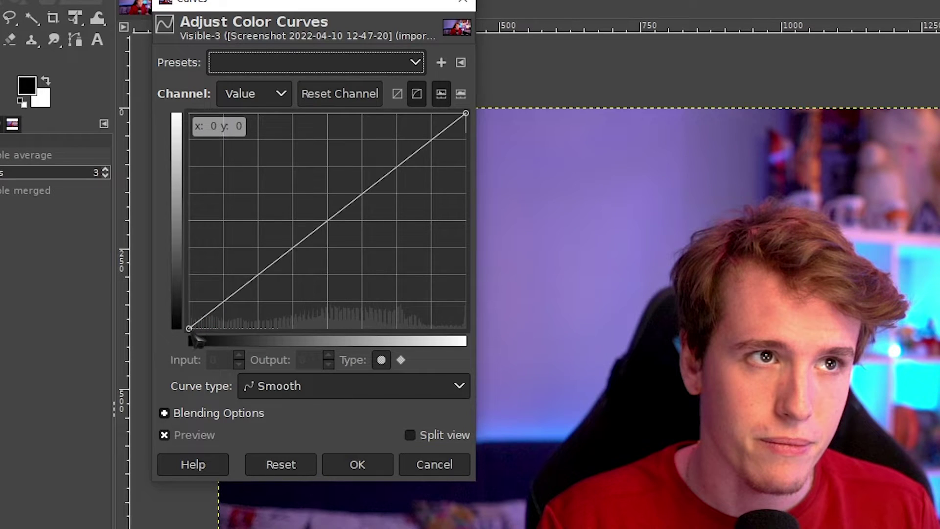
{"action": "left_click_drag", "start_coordinate": [192, 335], "coordinate": [200, 327]}
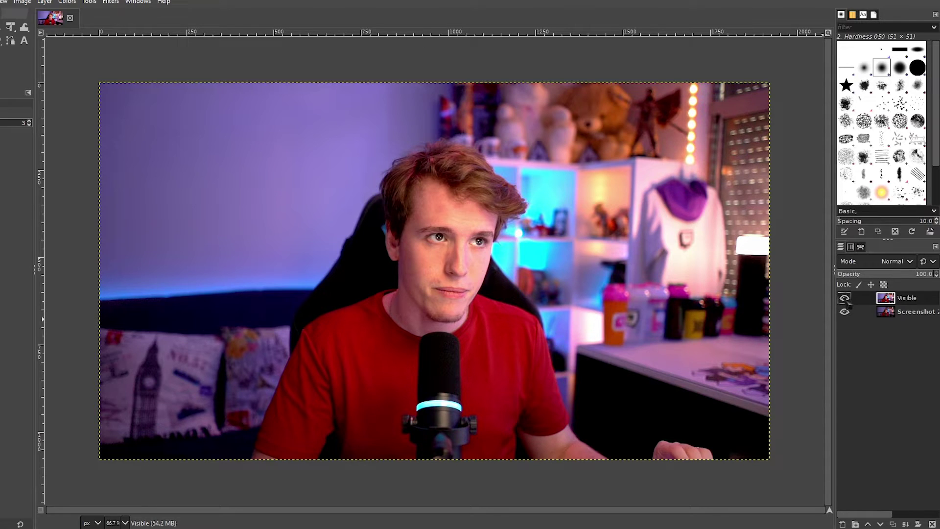
{"action": "left_click", "coordinate": [844, 297]}
{"action": "left_click", "coordinate": [844, 297]}
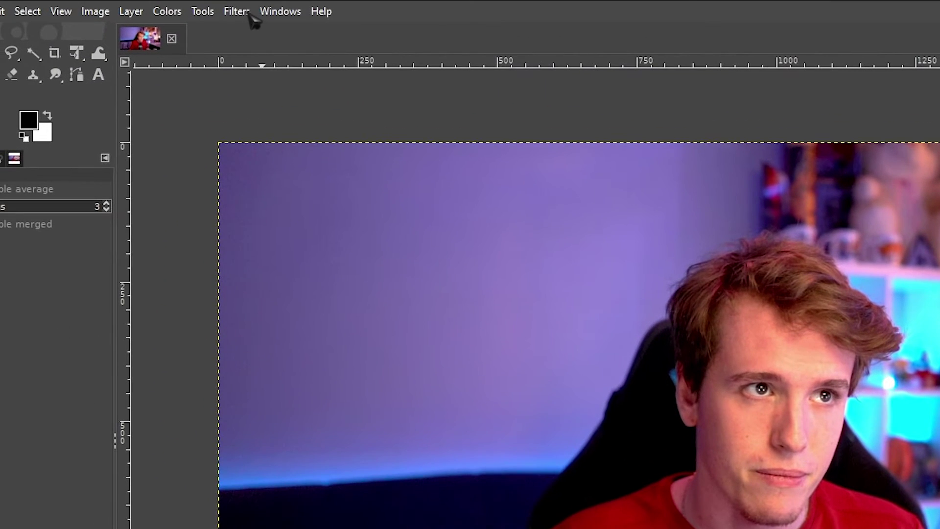
Open G'MIC-Qt and select the 'CLUT from After - Before Layers' filter via a LUT search
{"action": "left_click", "coordinate": [111, 2]}
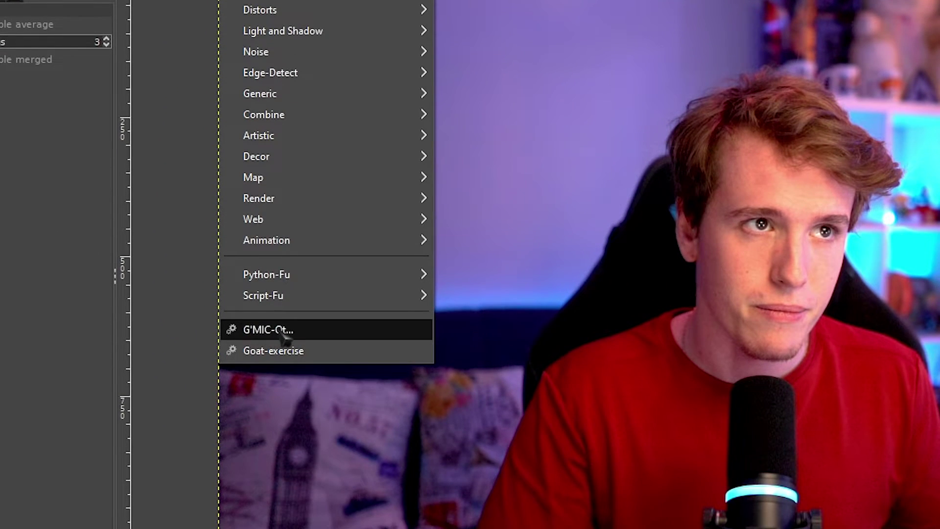
{"action": "left_click", "coordinate": [268, 329]}
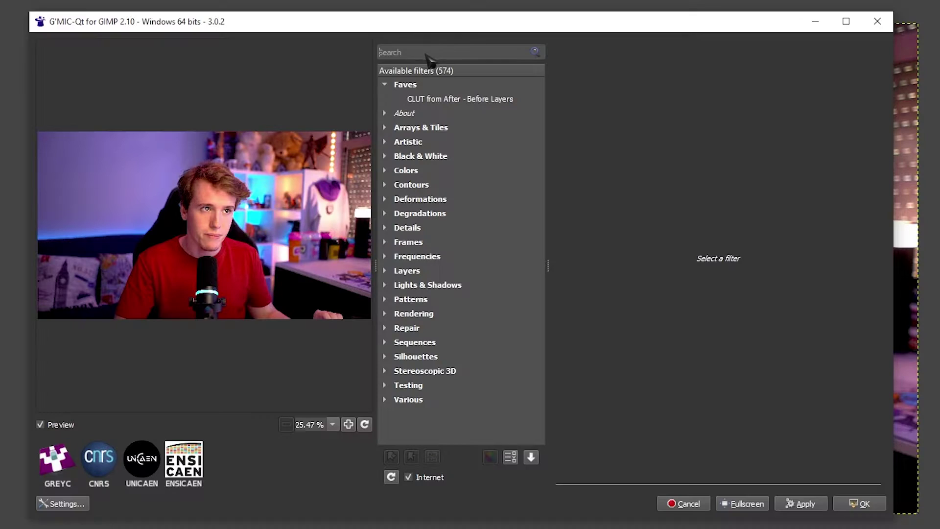
{"action": "type", "text": "LUT"}
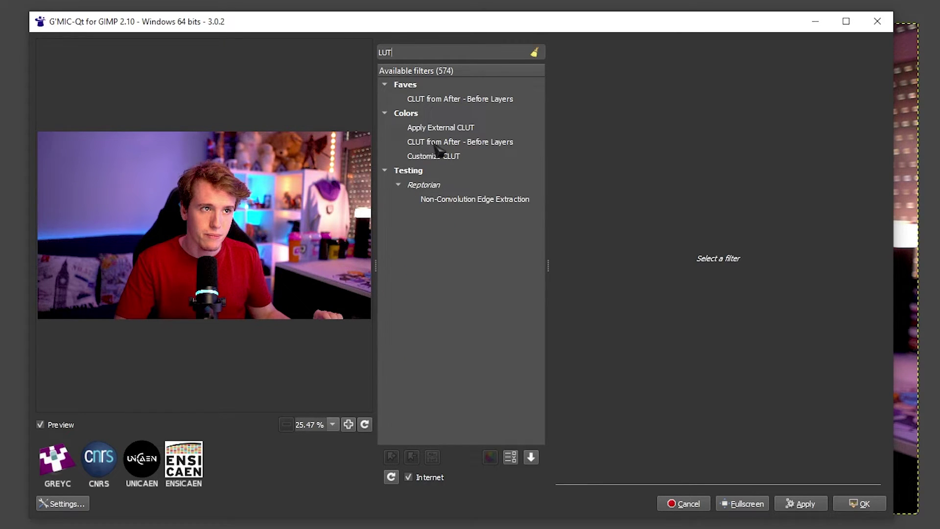
{"action": "left_click", "coordinate": [493, 146]}
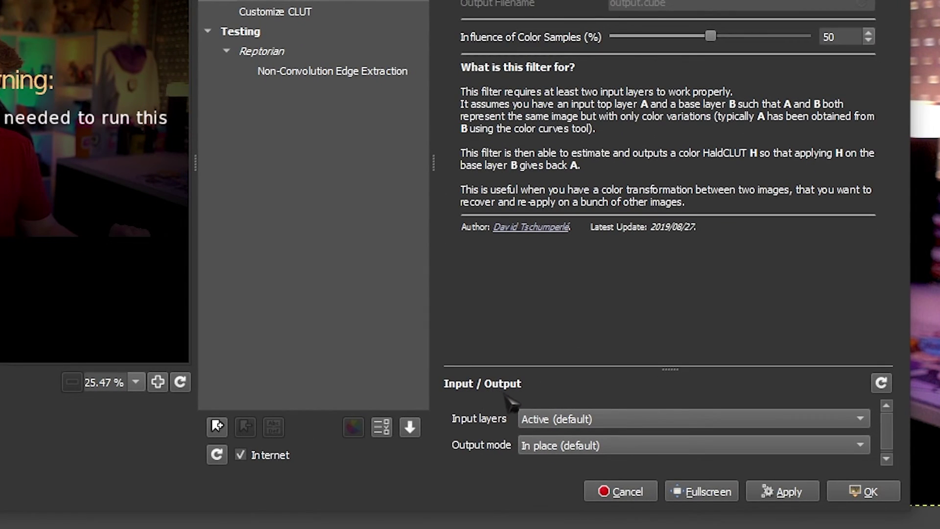
Set input layers to Active and below, output mode to Save CLUT, resolution 64
{"action": "left_click", "coordinate": [550, 421]}
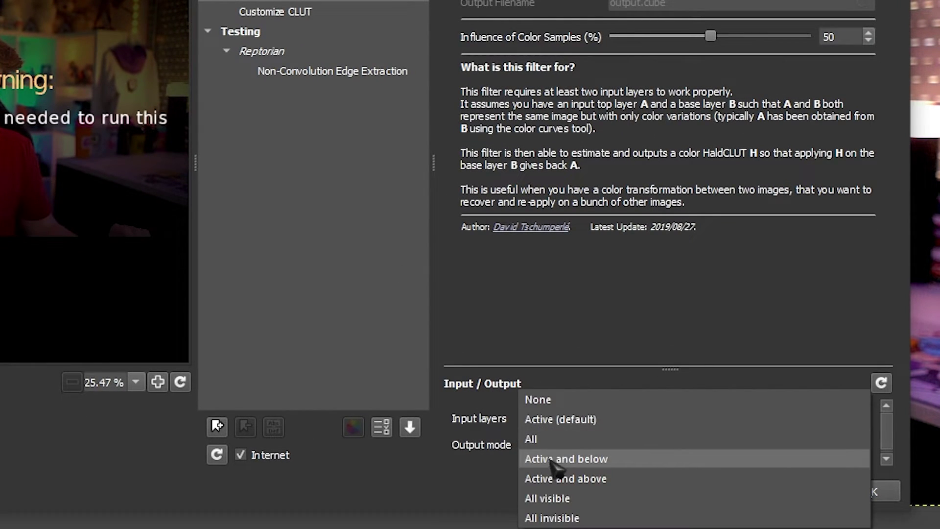
{"action": "left_click", "coordinate": [594, 460]}
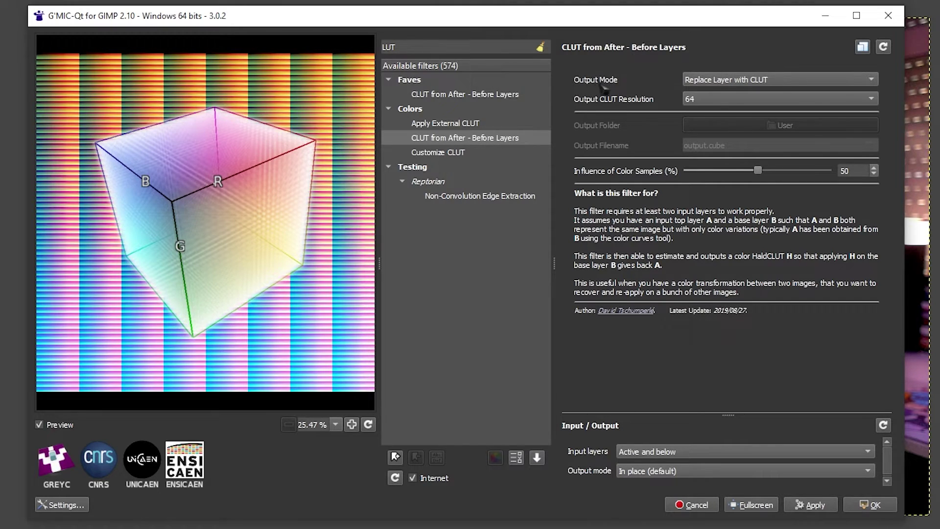
{"action": "left_click", "coordinate": [722, 84]}
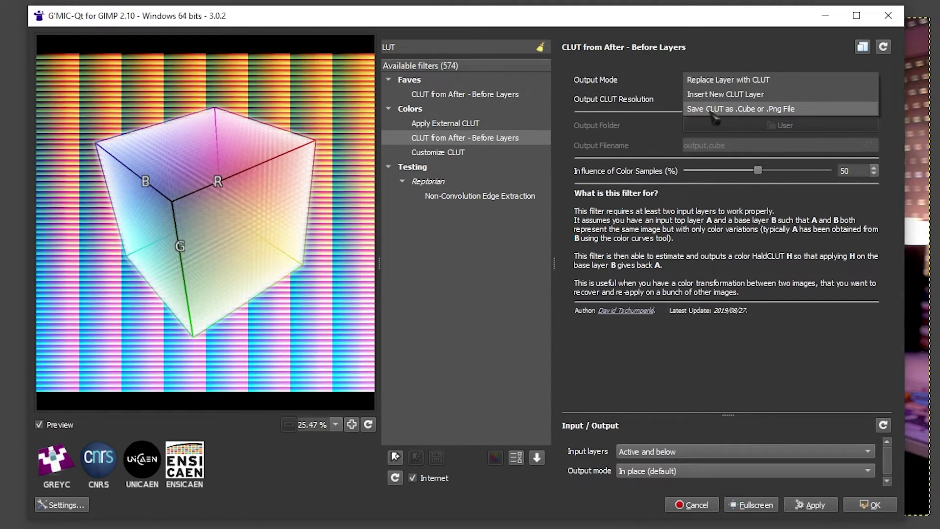
{"action": "left_click", "coordinate": [766, 109]}
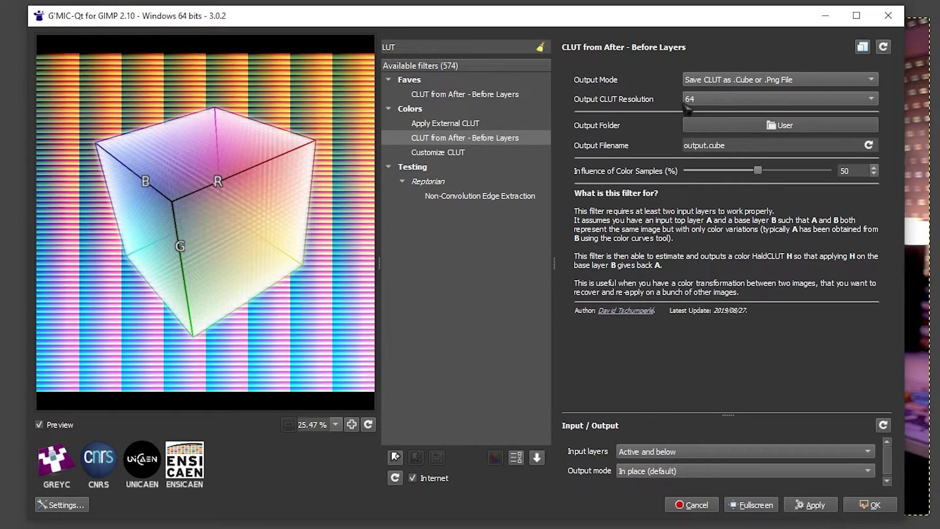
{"action": "left_click", "coordinate": [708, 99]}
{"action": "left_click", "coordinate": [700, 100]}
Set G'MIC's output folder to a new Desktop folder 'New folder (2)' and write GIMP.cube
{"action": "left_click", "coordinate": [762, 128]}
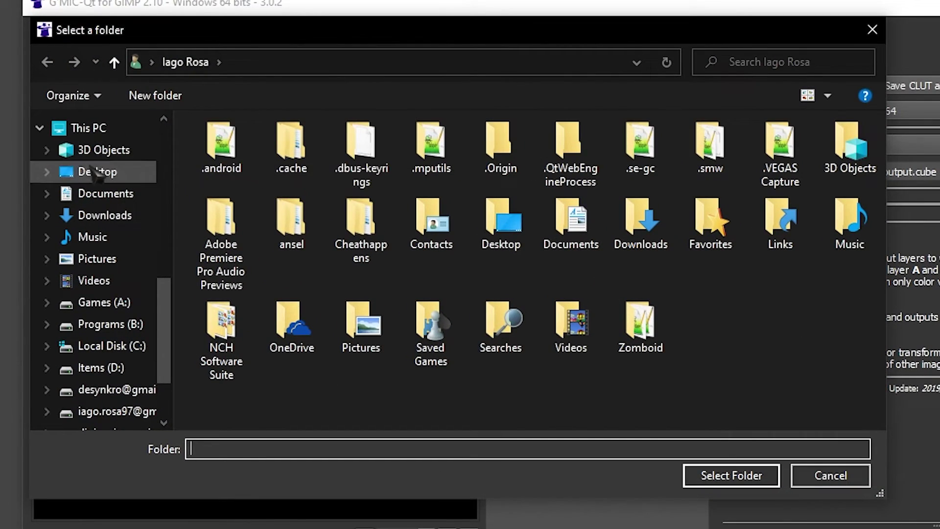
{"action": "left_click", "coordinate": [97, 171]}
{"action": "left_click", "coordinate": [180, 96]}
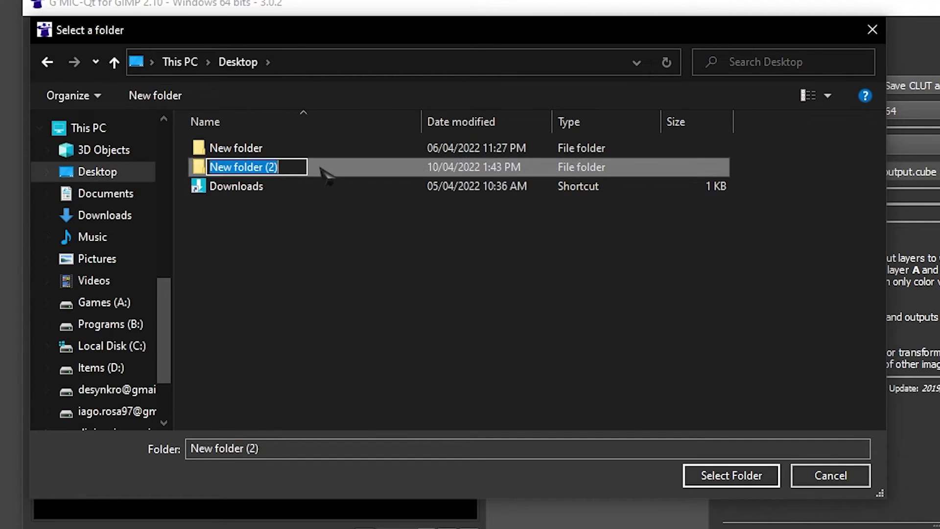
{"action": "key", "text": "Return"}
{"action": "key", "text": "Return"}
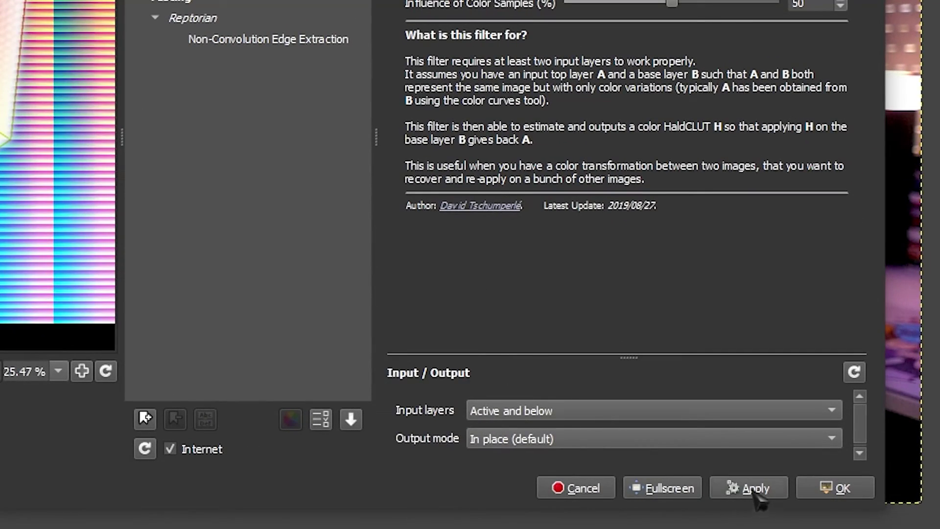
{"action": "left_click", "coordinate": [832, 488]}
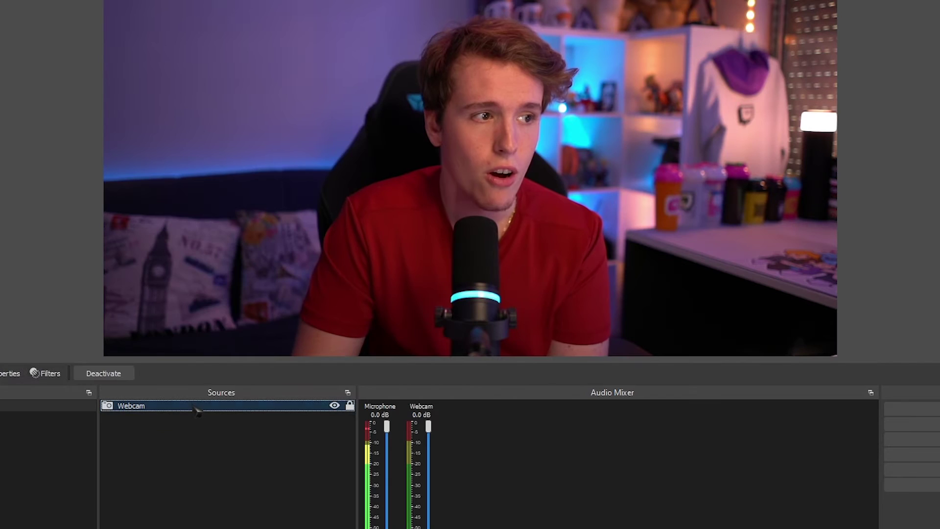
Add an Apply LUT filter to the Webcam source loading GIMP.cube from New folder (2)
{"action": "right_click", "coordinate": [192, 406]}
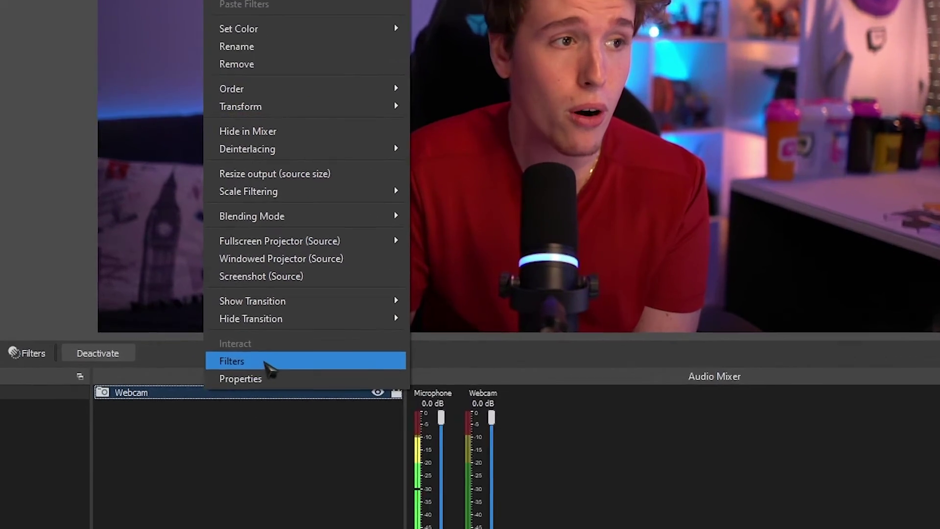
{"action": "left_click", "coordinate": [225, 380]}
{"action": "left_click", "coordinate": [199, 487]}
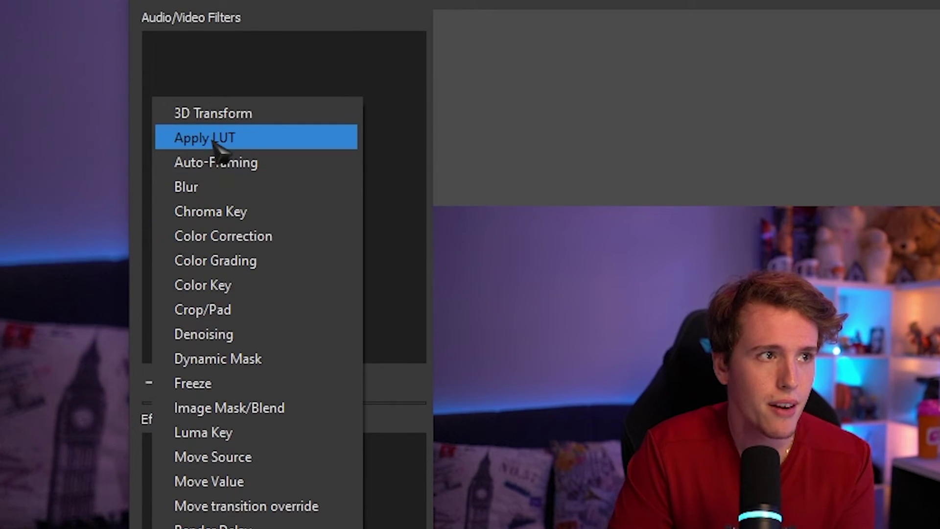
{"action": "left_click", "coordinate": [218, 138]}
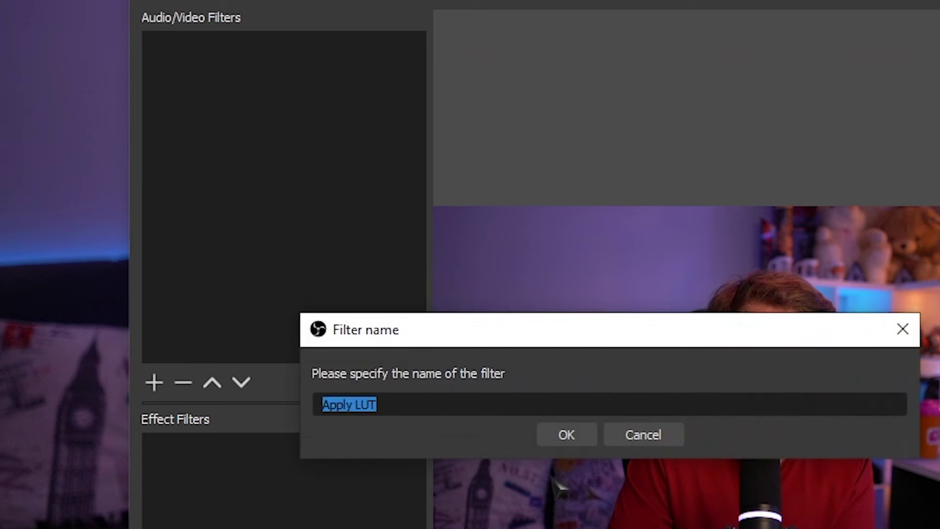
{"action": "key", "text": "Return"}
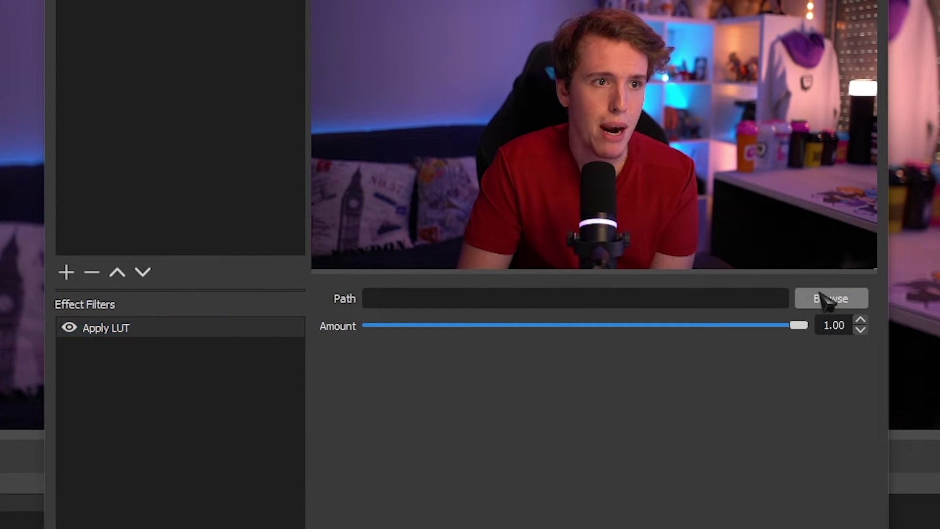
{"action": "left_click", "coordinate": [822, 299]}
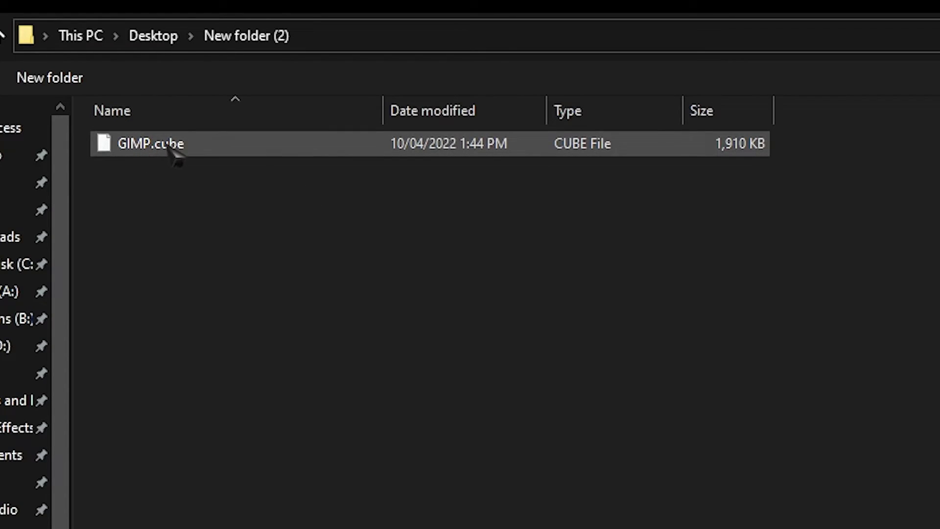
{"action": "double_click", "coordinate": [168, 146]}
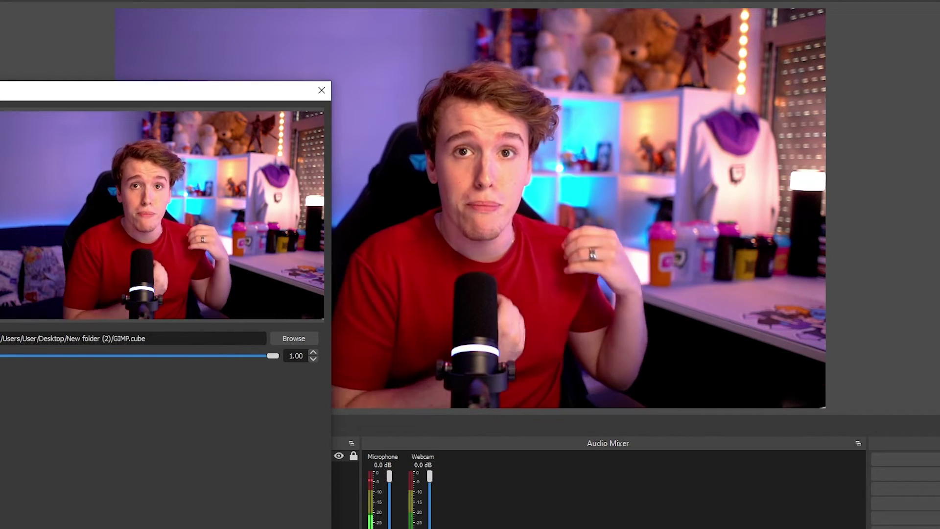